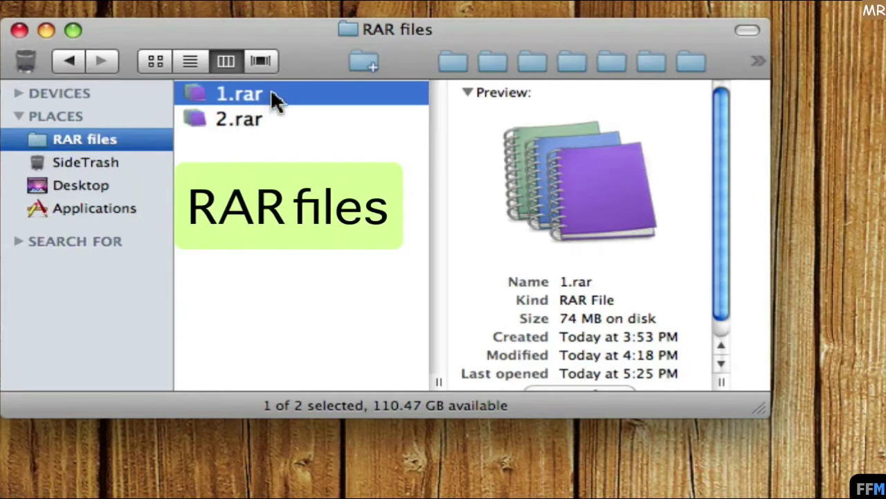
Extract the 1.rar archive in the RAR files folder with UnRarX
{"action": "right_click", "coordinate": [270, 90]}
{"action": "mouse_move", "coordinate": [280, 122]}
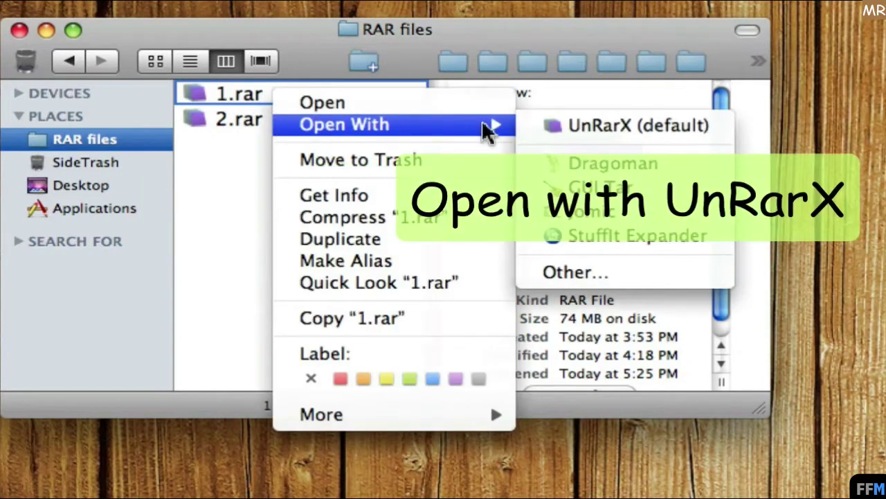
{"action": "left_click", "coordinate": [526, 131]}
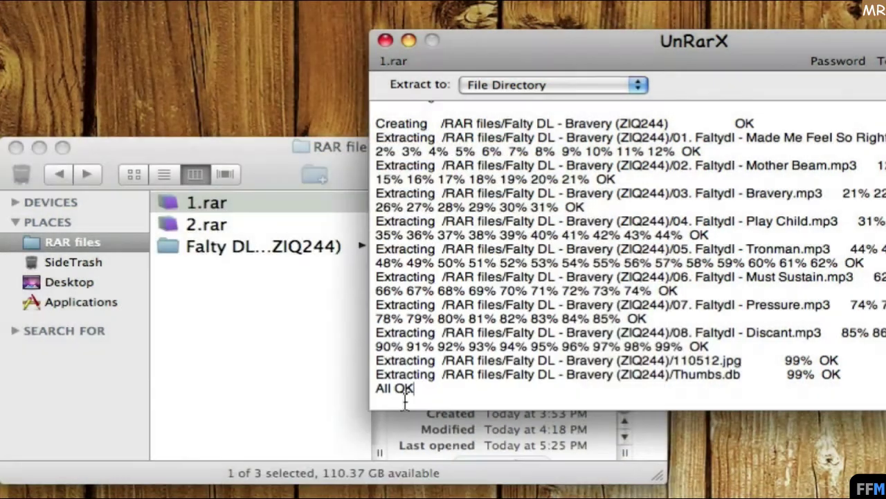
Check the folder extracted from 1.rar by previewing and playing its MP3 tracks 01, 05 and 08
{"action": "left_click", "coordinate": [260, 158]}
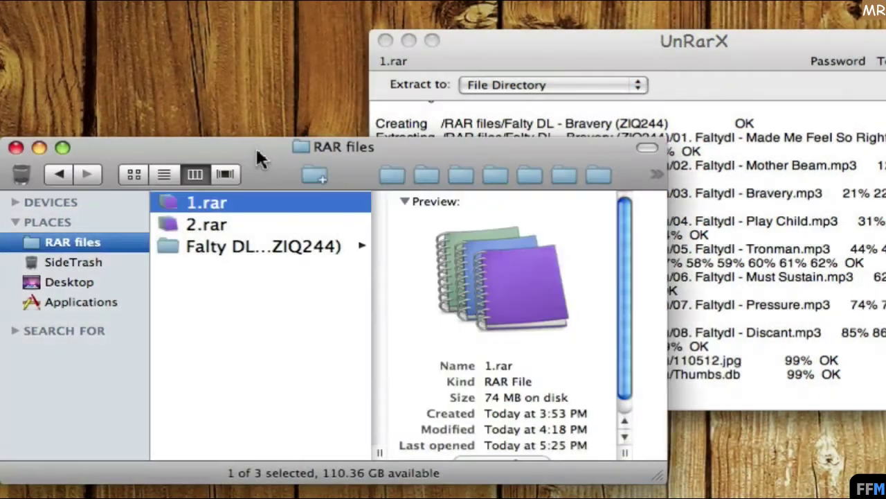
{"action": "left_click", "coordinate": [287, 250]}
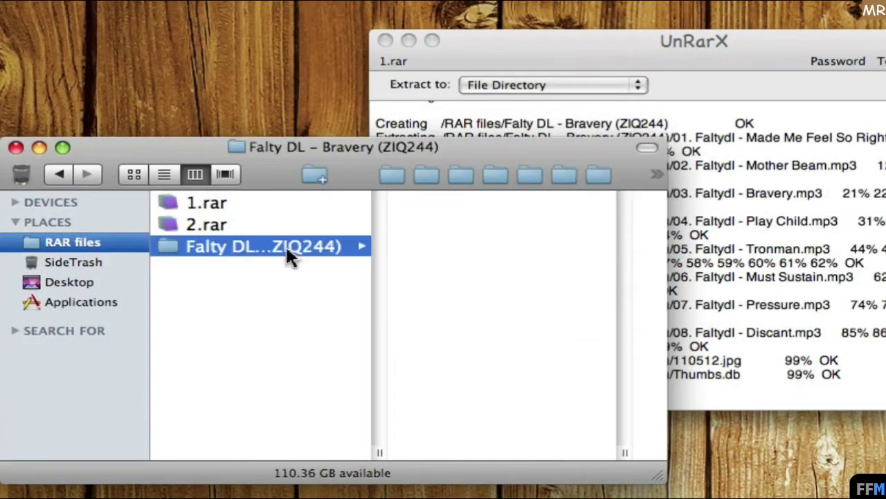
{"action": "left_click", "coordinate": [454, 201]}
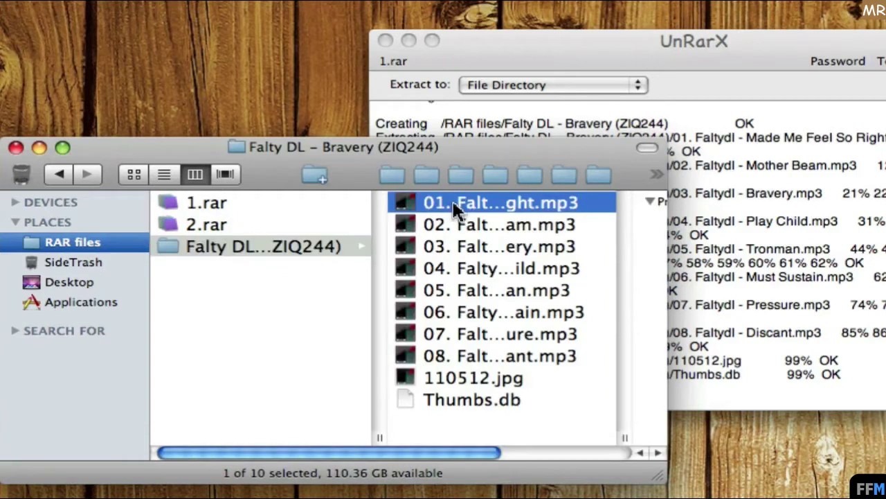
{"action": "mouse_move", "coordinate": [554, 270]}
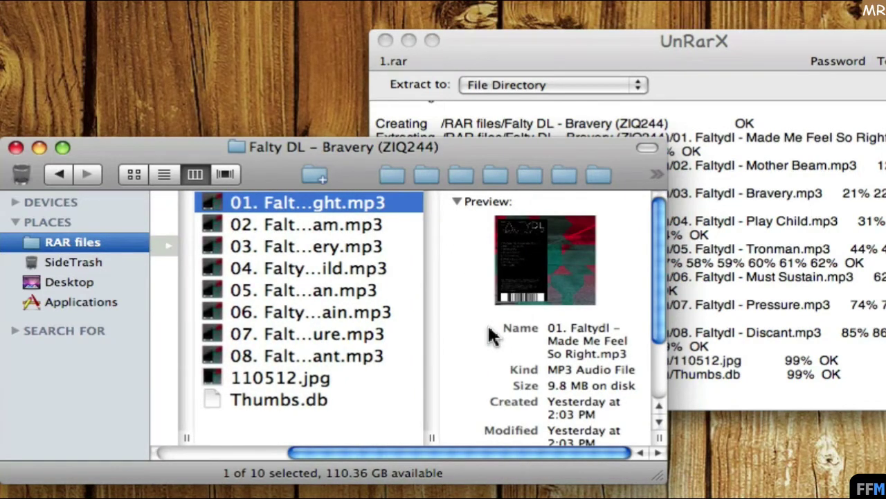
{"action": "left_click", "coordinate": [356, 288]}
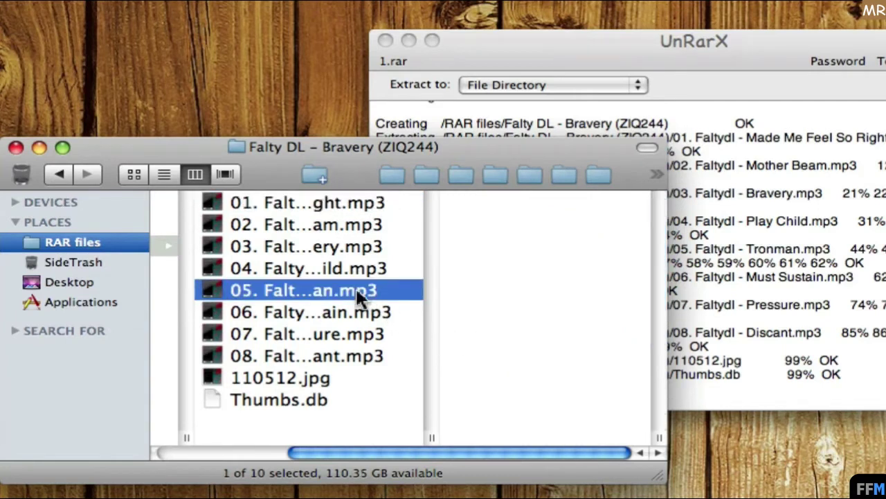
{"action": "mouse_move", "coordinate": [587, 305]}
{"action": "left_click", "coordinate": [546, 259]}
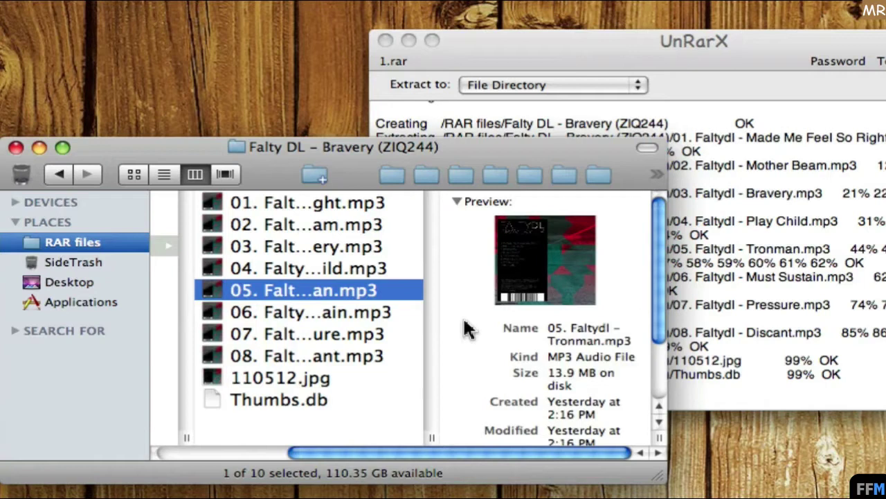
{"action": "left_click", "coordinate": [351, 355]}
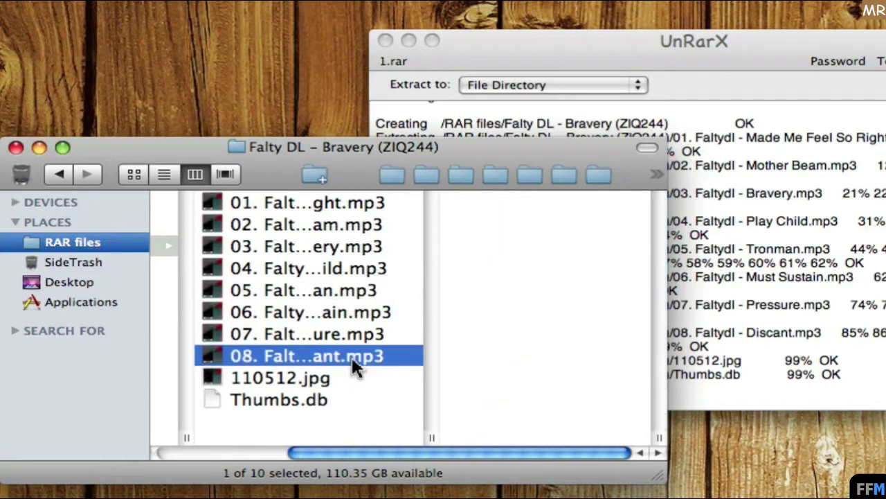
{"action": "left_click", "coordinate": [548, 258]}
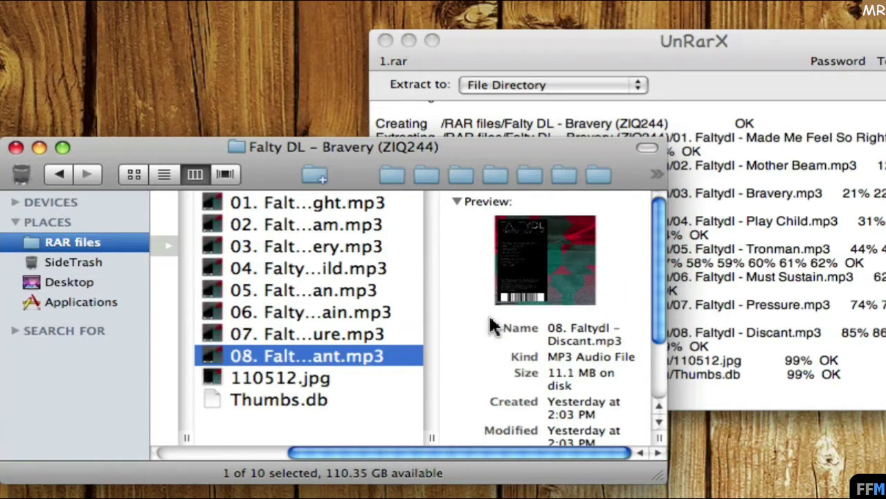
{"action": "mouse_move", "coordinate": [557, 267]}
Extract the 2.rar archive in the RAR files folder with UnRarX
{"action": "left_click_drag", "start_coordinate": [320, 447], "coordinate": [180, 438]}
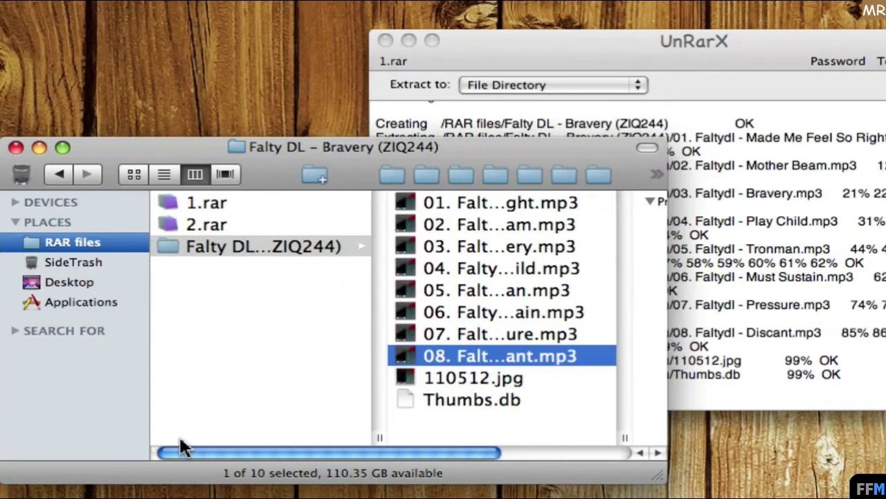
{"action": "left_click", "coordinate": [234, 223]}
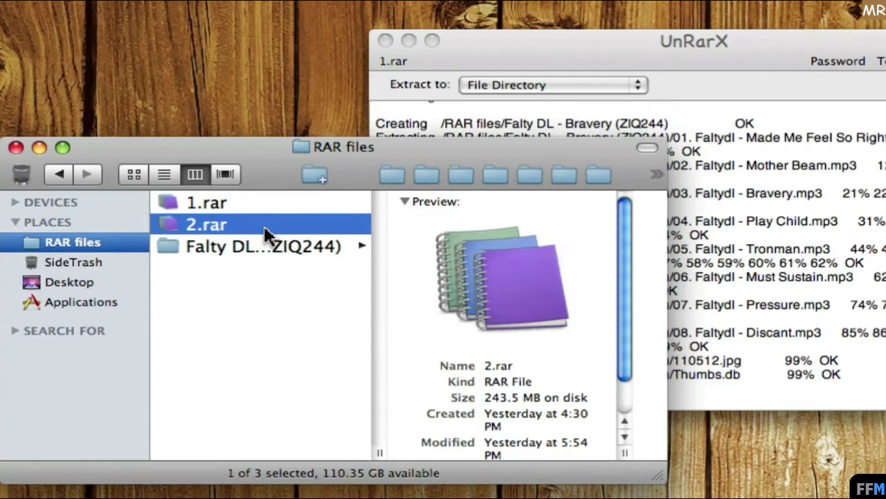
{"action": "right_click", "coordinate": [538, 251]}
{"action": "mouse_move", "coordinate": [543, 278]}
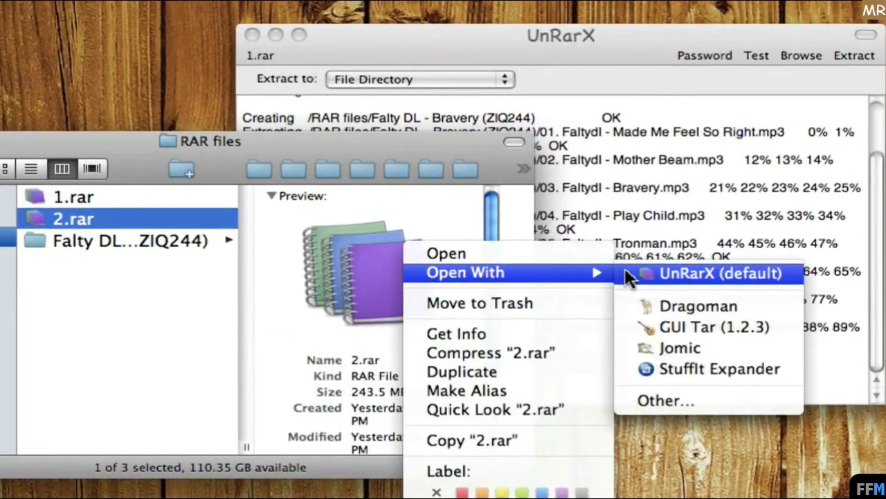
{"action": "left_click", "coordinate": [632, 275]}
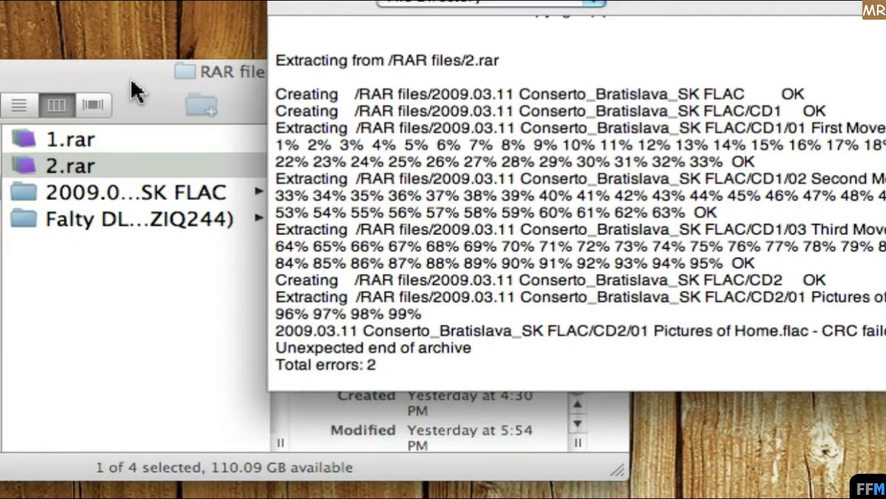
Inspect the contents of the CD1 and CD2 subfolders in the FLAC folder extracted from 2.rar
{"action": "left_click", "coordinate": [132, 80]}
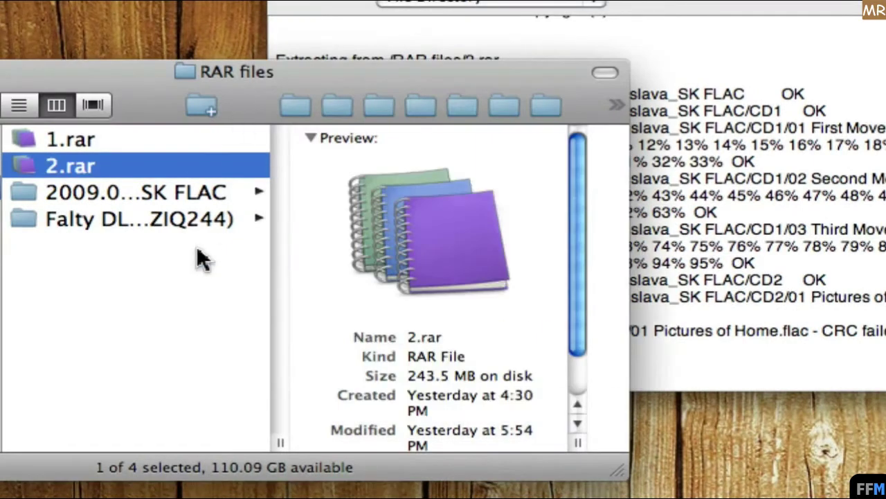
{"action": "left_click", "coordinate": [122, 189]}
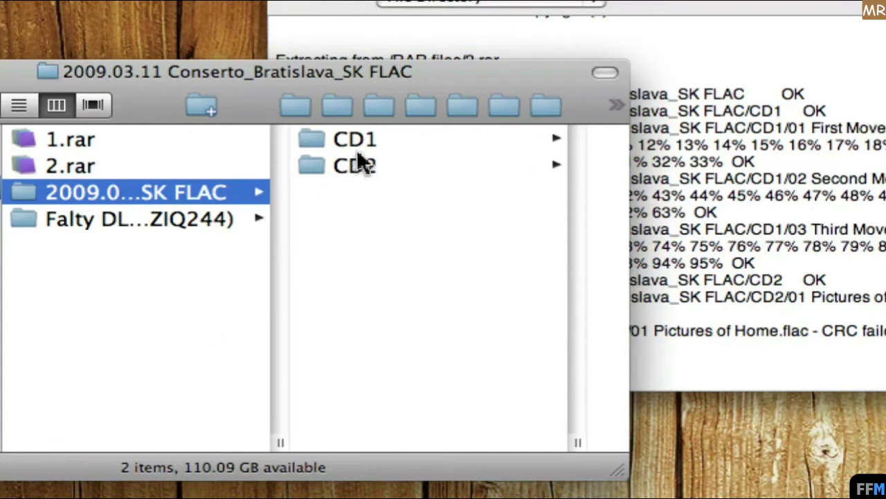
{"action": "left_click", "coordinate": [358, 141]}
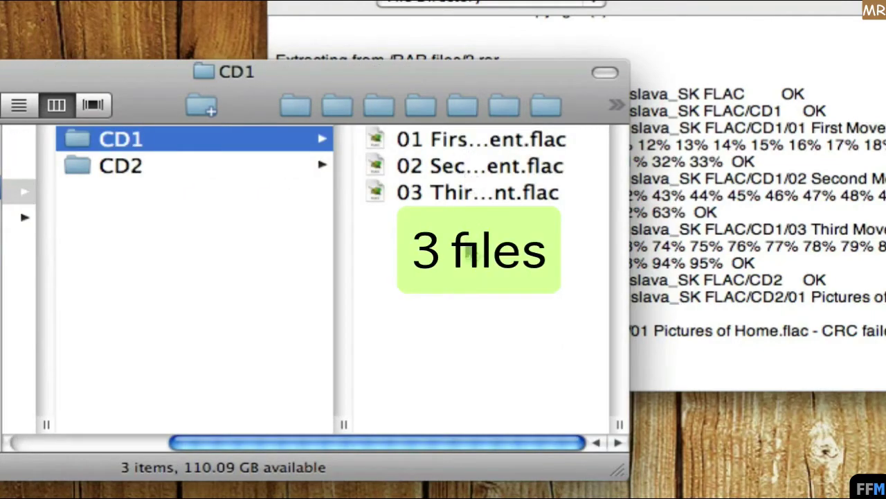
{"action": "left_click", "coordinate": [118, 167]}
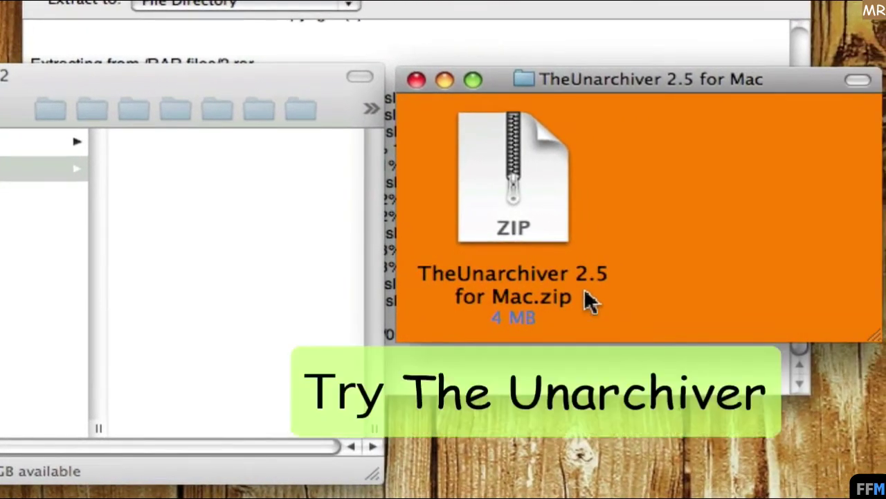
Unpack TheUnarchiver 2.5 for Mac.zip in its own folder
{"action": "left_click", "coordinate": [566, 161]}
{"action": "right_click", "coordinate": [570, 124]}
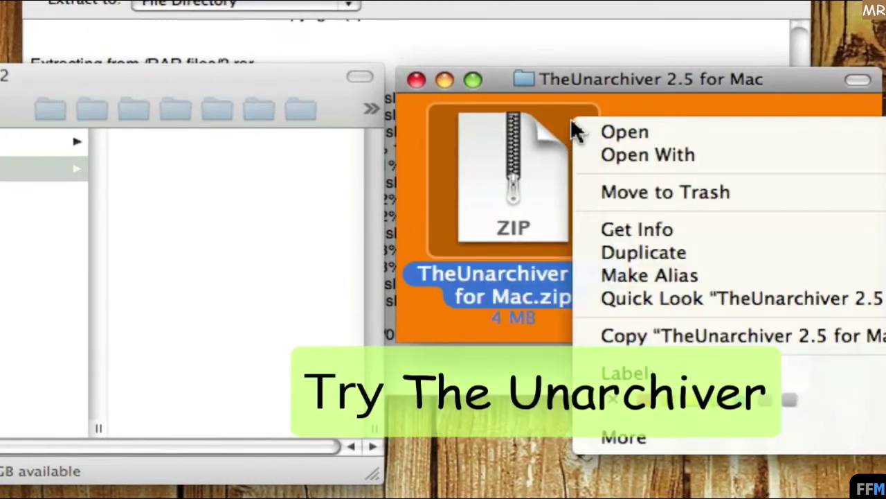
{"action": "left_click", "coordinate": [582, 133]}
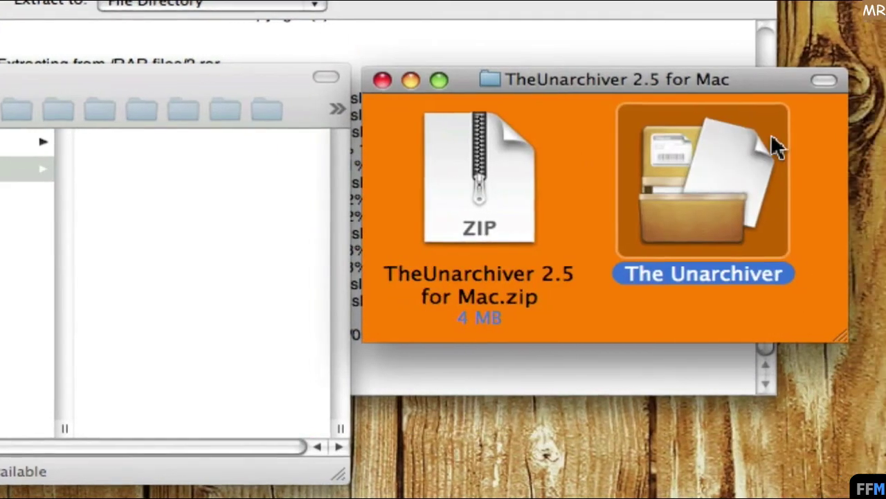
Launch the unpacked The Unarchiver application and allow it to open despite being downloaded from the Internet
{"action": "right_click", "coordinate": [810, 139]}
{"action": "left_click", "coordinate": [701, 144]}
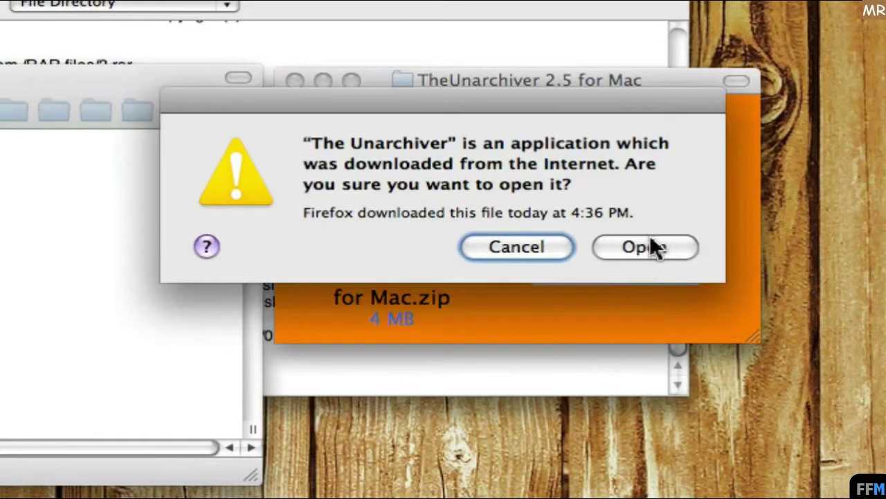
{"action": "left_click", "coordinate": [651, 237]}
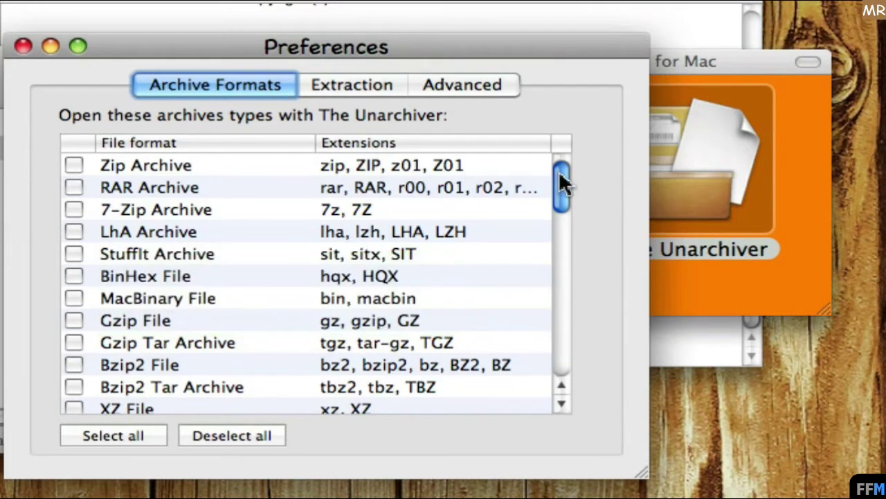
Review The Unarchiver's supported archive formats, extraction options and advanced settings, and close its preferences
{"action": "left_click_drag", "start_coordinate": [559, 171], "coordinate": [589, 338]}
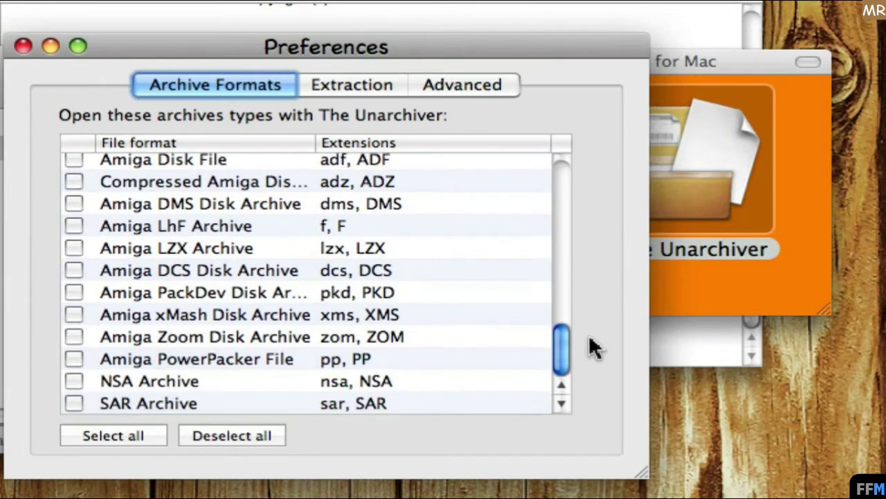
{"action": "left_click", "coordinate": [310, 85]}
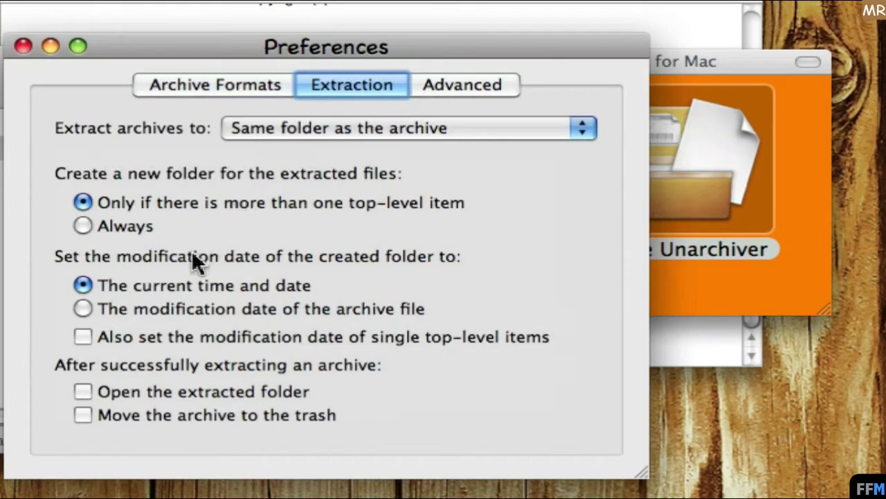
{"action": "left_click", "coordinate": [506, 86]}
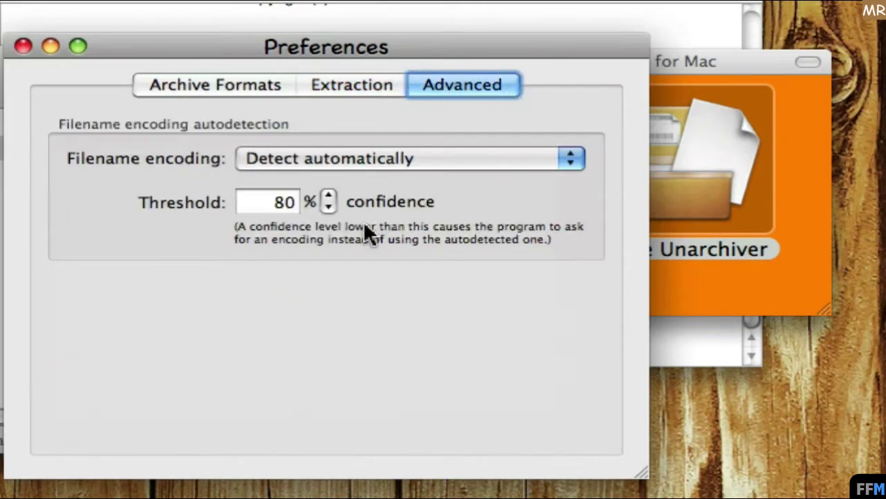
{"action": "left_click", "coordinate": [23, 46]}
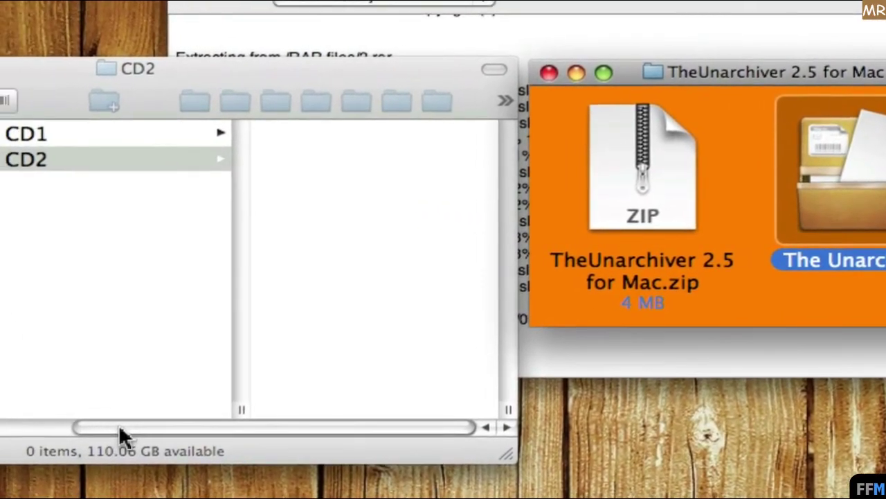
Extract 1.rar from the RAR files folder again, this time with The Unarchiver
{"action": "left_click_drag", "start_coordinate": [58, 424], "coordinate": [0, 423]}
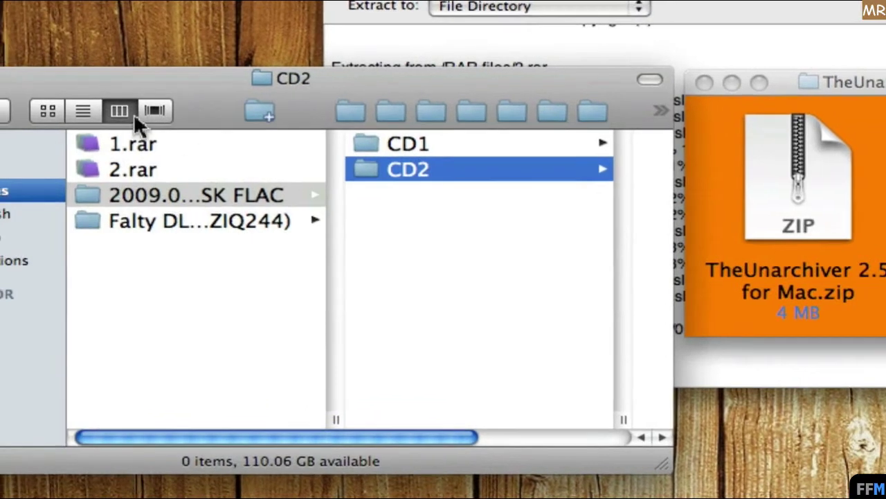
{"action": "left_click", "coordinate": [121, 145]}
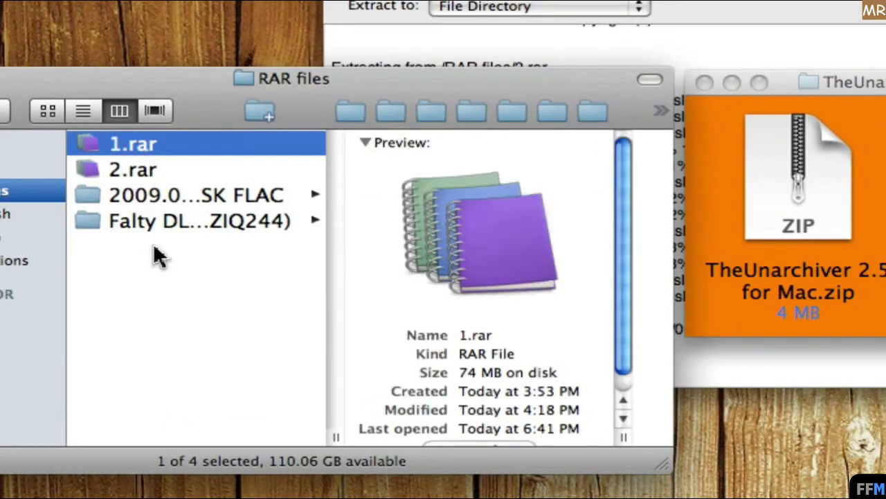
{"action": "right_click", "coordinate": [166, 146]}
{"action": "mouse_move", "coordinate": [224, 174]}
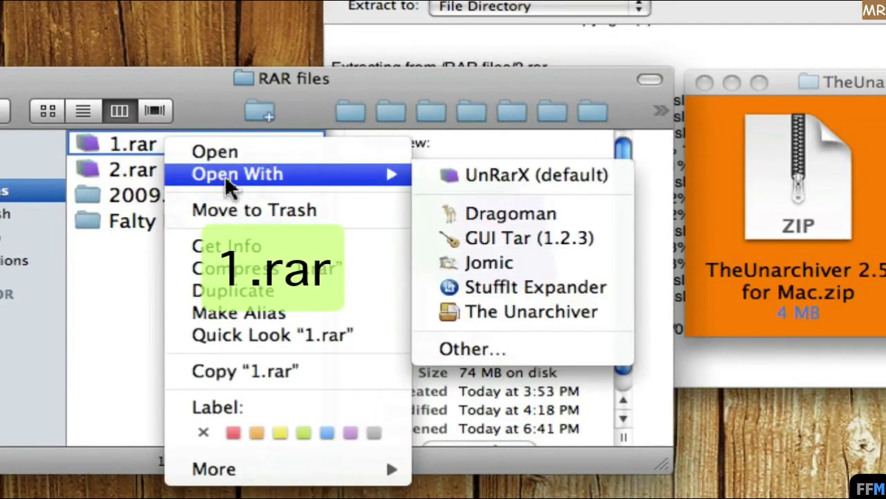
{"action": "left_click", "coordinate": [421, 310]}
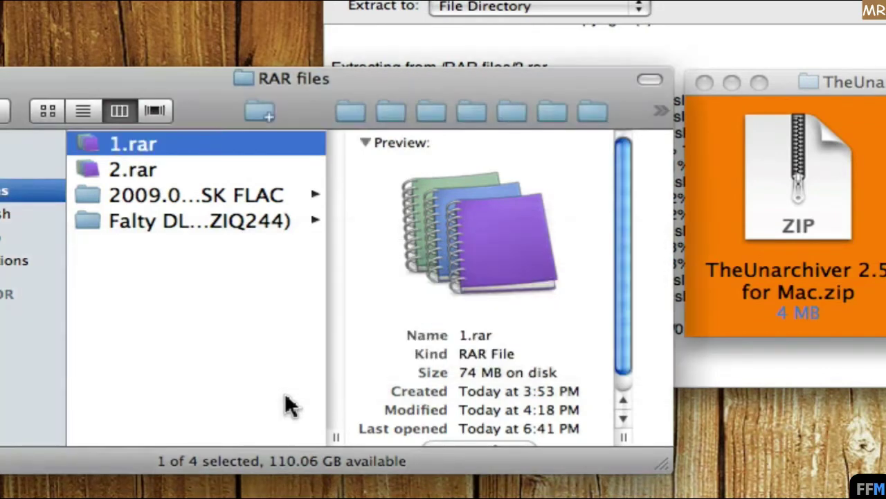
Check the folder newly extracted by The Unarchiver by previewing and playing MP3 tracks 01 and 05
{"action": "left_click", "coordinate": [194, 249]}
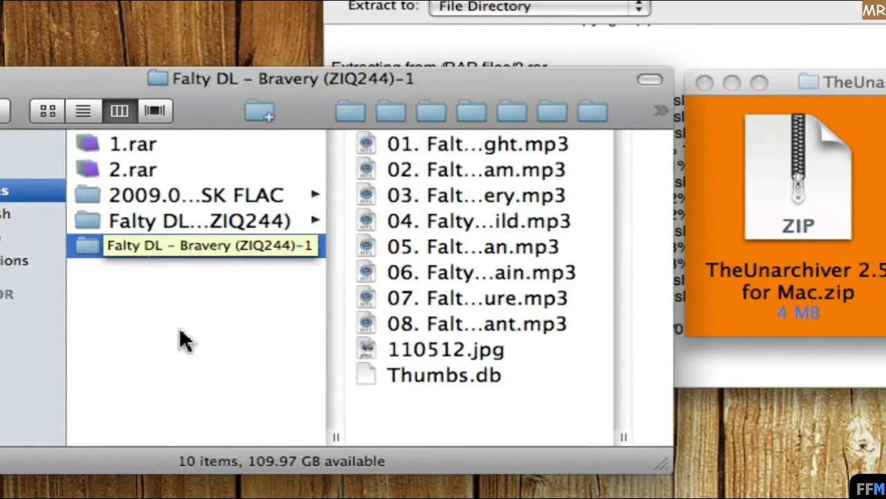
{"action": "left_click", "coordinate": [520, 142]}
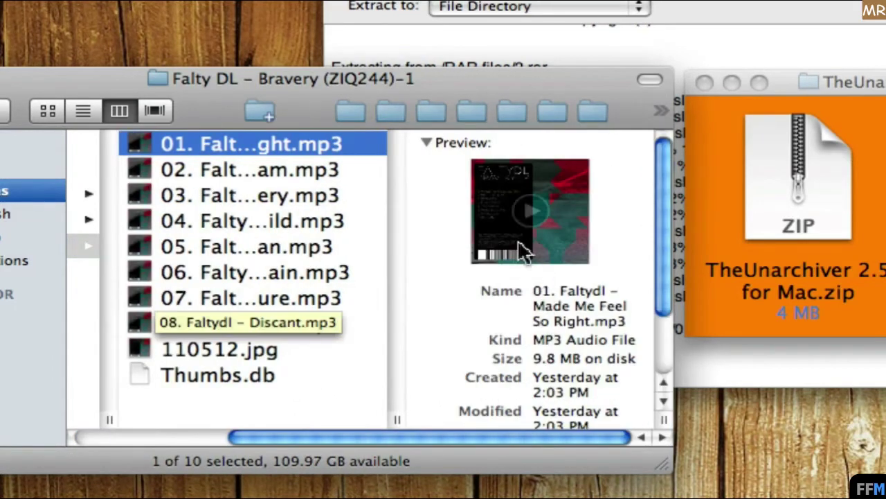
{"action": "mouse_move", "coordinate": [520, 223]}
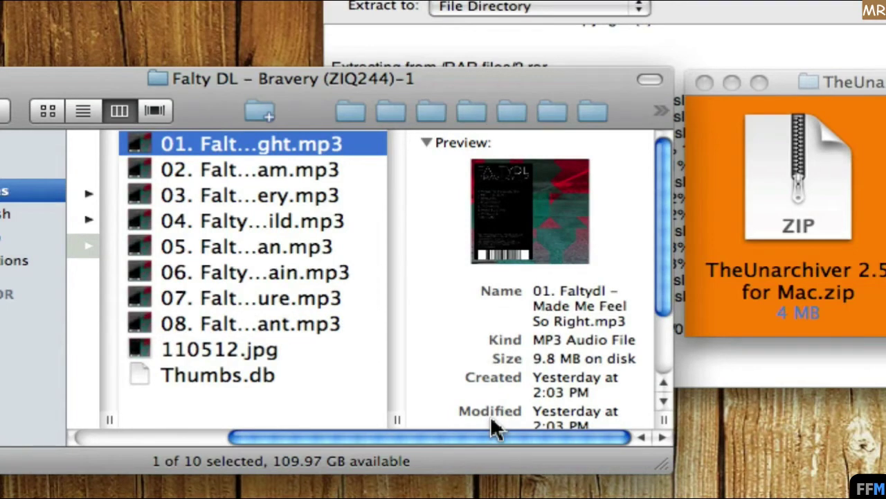
{"action": "left_click", "coordinate": [336, 250]}
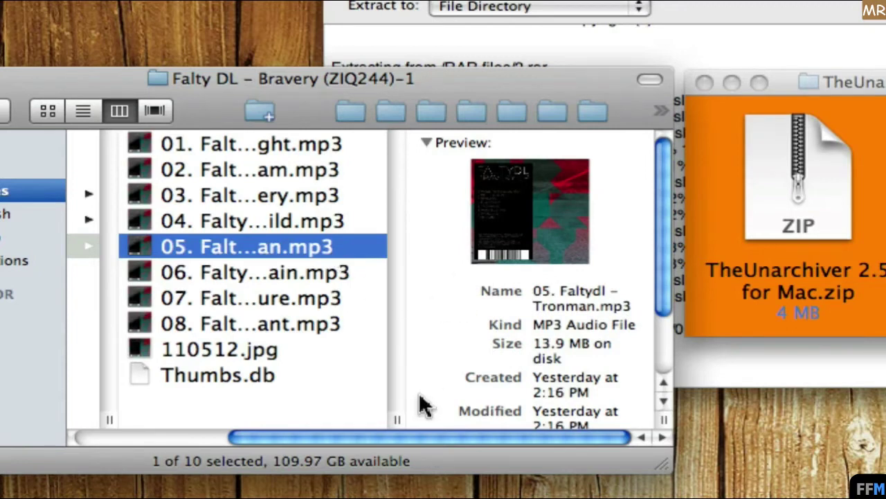
{"action": "mouse_move", "coordinate": [530, 225]}
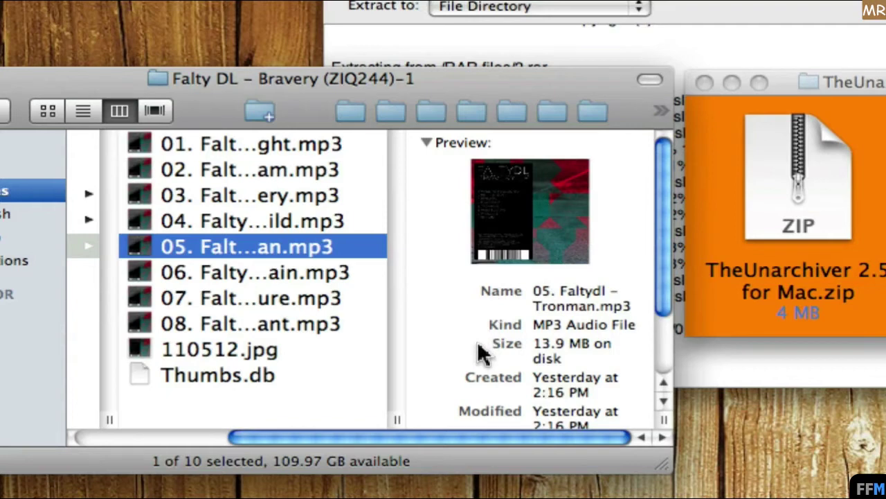
Preview and play MP3 track 08 from the extracted Falty DL - Bravery (ZIQ244)-1 folder
{"action": "left_click", "coordinate": [320, 327]}
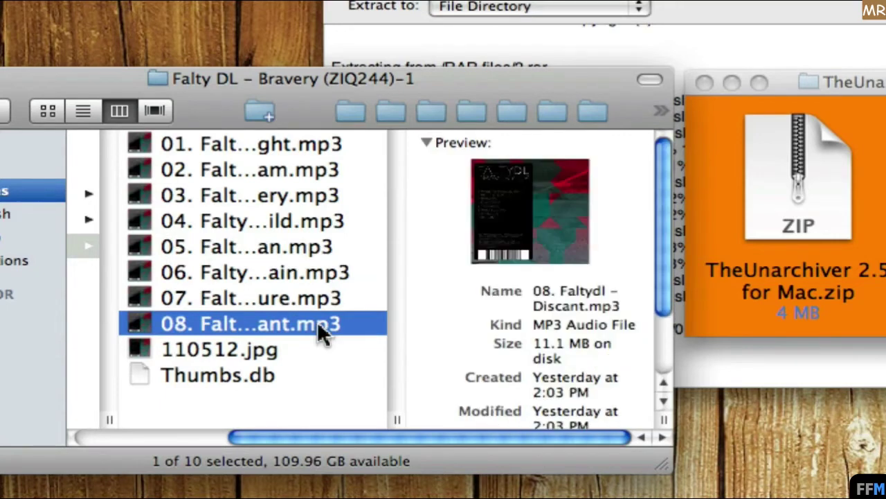
{"action": "mouse_move", "coordinate": [486, 246]}
{"action": "left_click", "coordinate": [530, 210]}
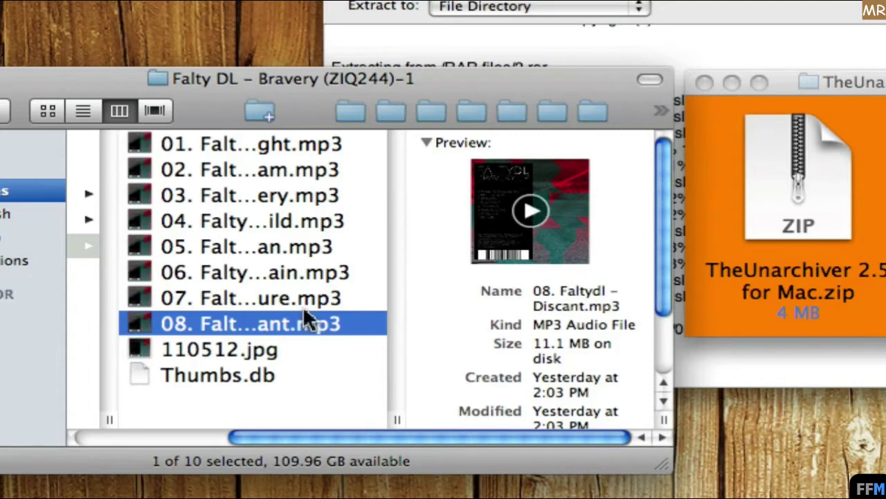
Extract 2.rar from the RAR files folder with The Unarchiver, continuing past the file that cannot be extracted
{"action": "left_click_drag", "start_coordinate": [330, 438], "coordinate": [147, 447]}
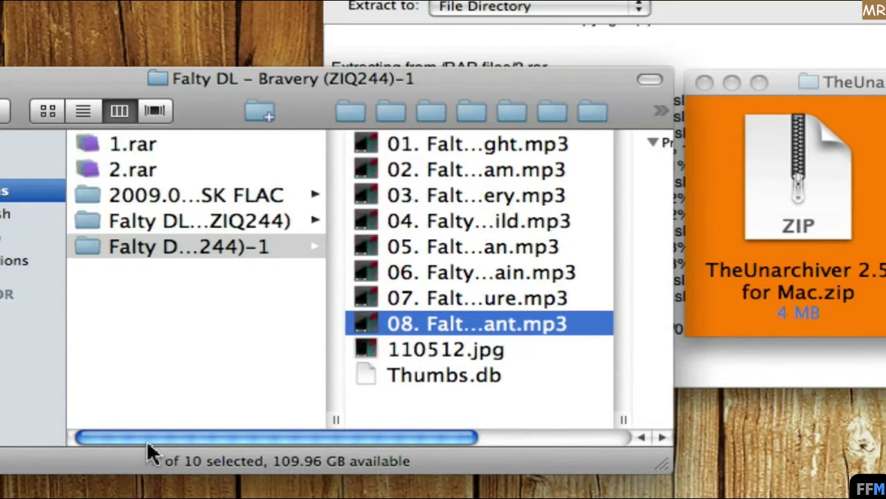
{"action": "left_click", "coordinate": [155, 168]}
{"action": "right_click", "coordinate": [169, 173]}
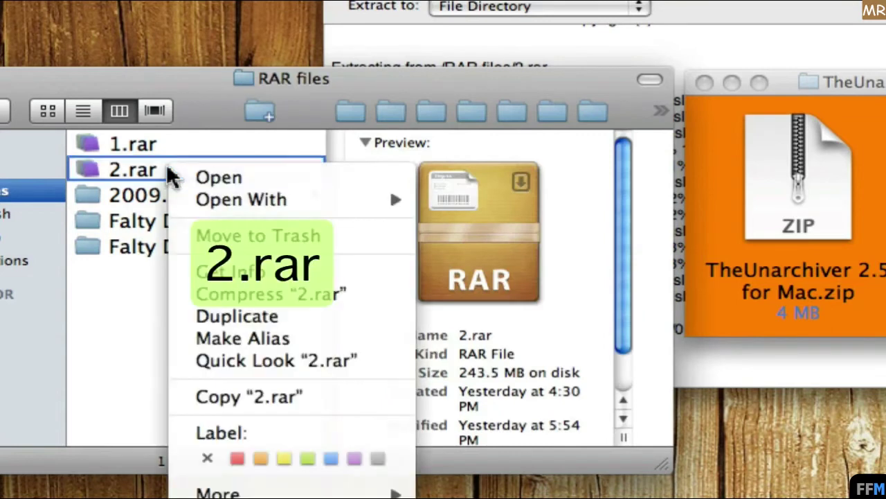
{"action": "left_click", "coordinate": [182, 178]}
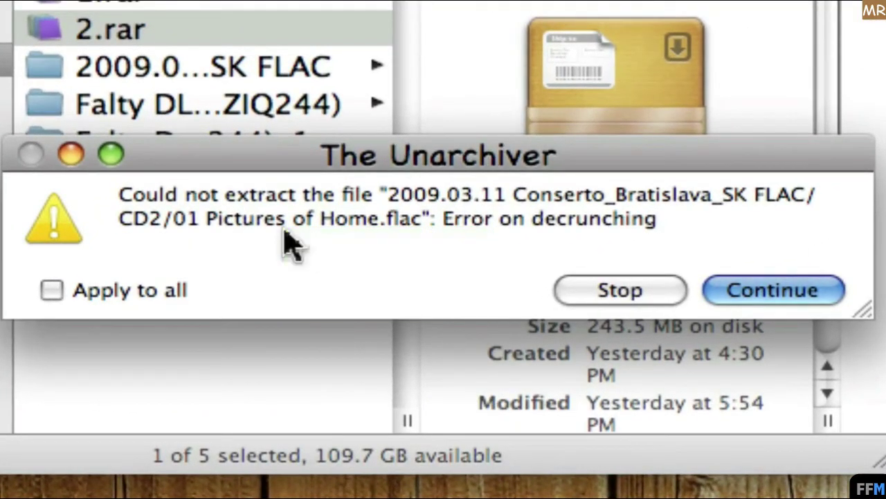
{"action": "left_click", "coordinate": [828, 291]}
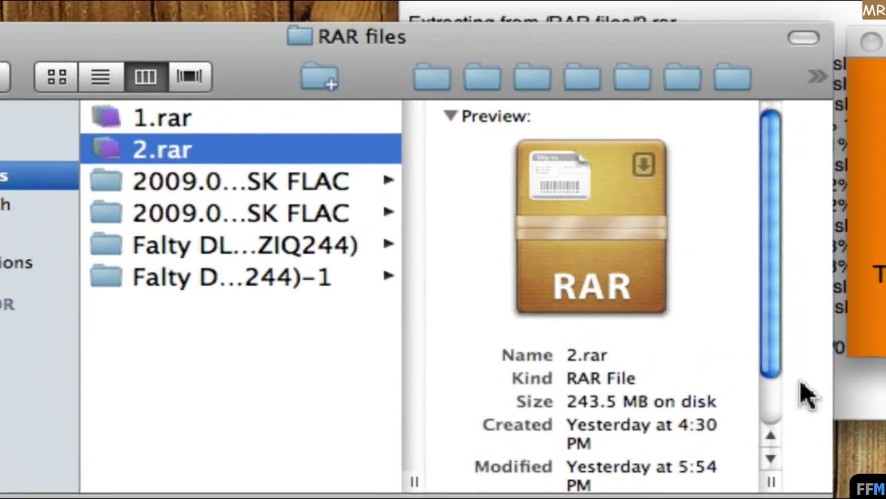
Examine the contents of the CD1 and CD2 subfolders in the extracted 2009.03-1.11 Conserto_Bratislava_SK FLAC folder
{"action": "left_click", "coordinate": [252, 189]}
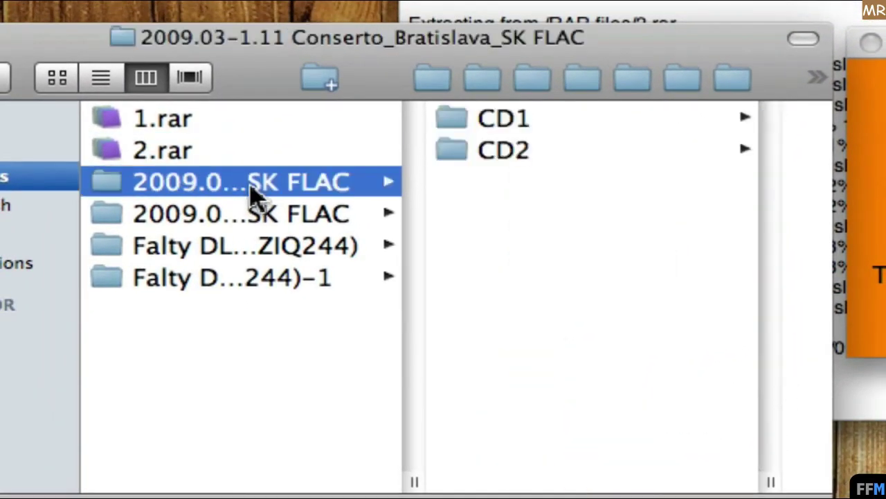
{"action": "left_click", "coordinate": [503, 131]}
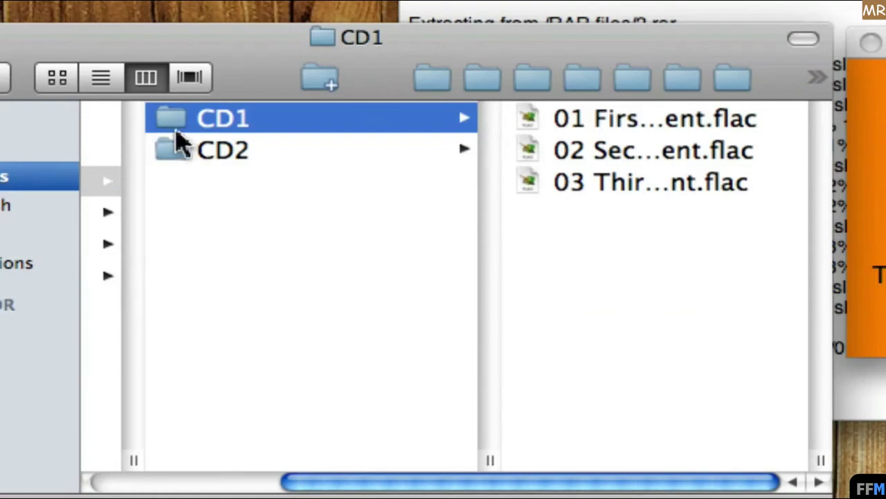
{"action": "left_click", "coordinate": [201, 156]}
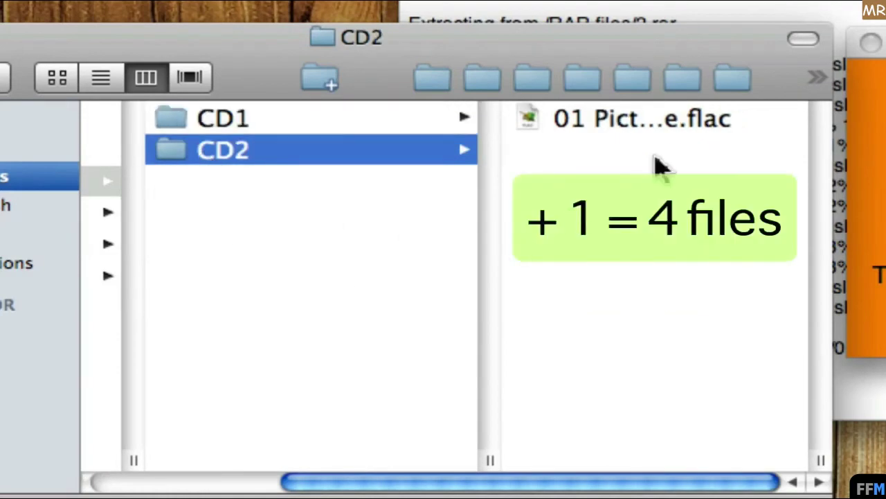
Play 01 Pictures of Home.flac from the CD2 folder in VLC 1.0.5 and skip ahead to about 00:44
{"action": "left_click", "coordinate": [665, 121]}
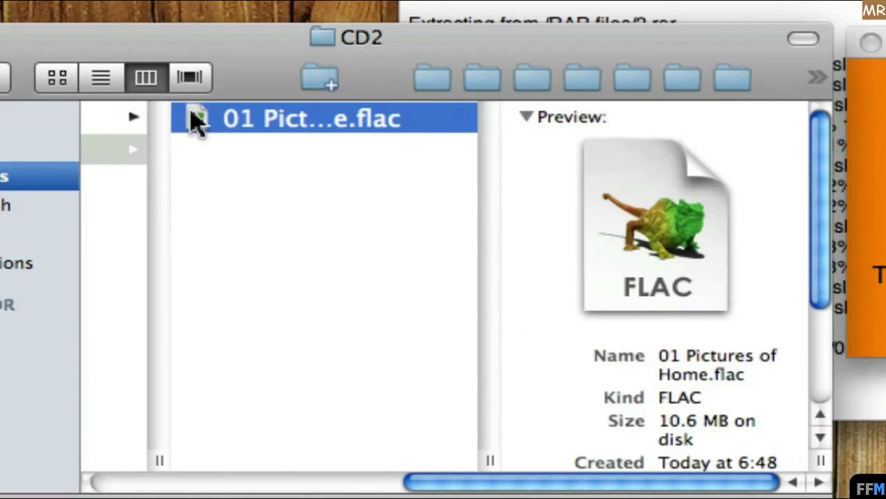
{"action": "right_click", "coordinate": [192, 116]}
{"action": "mouse_move", "coordinate": [202, 152]}
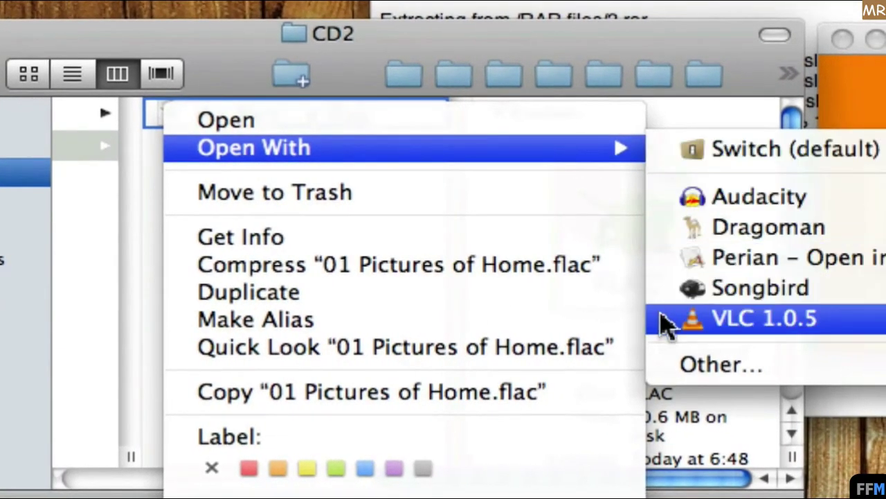
{"action": "left_click", "coordinate": [665, 320]}
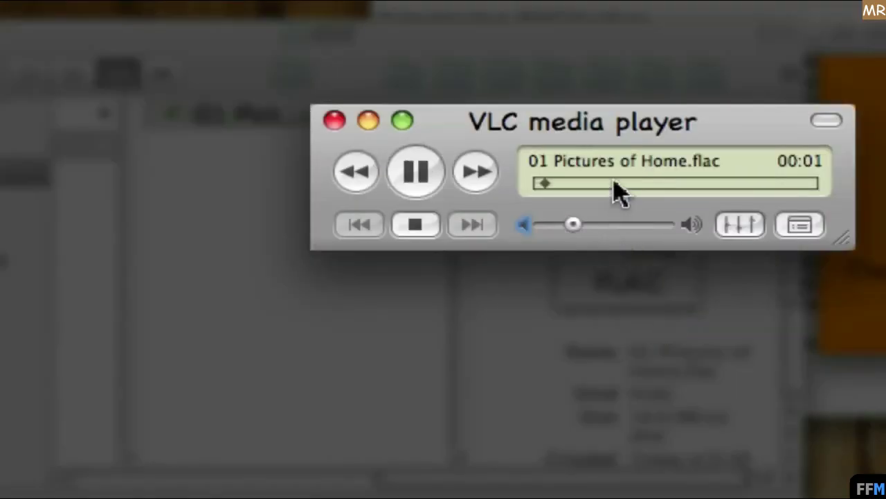
{"action": "left_click", "coordinate": [613, 183]}
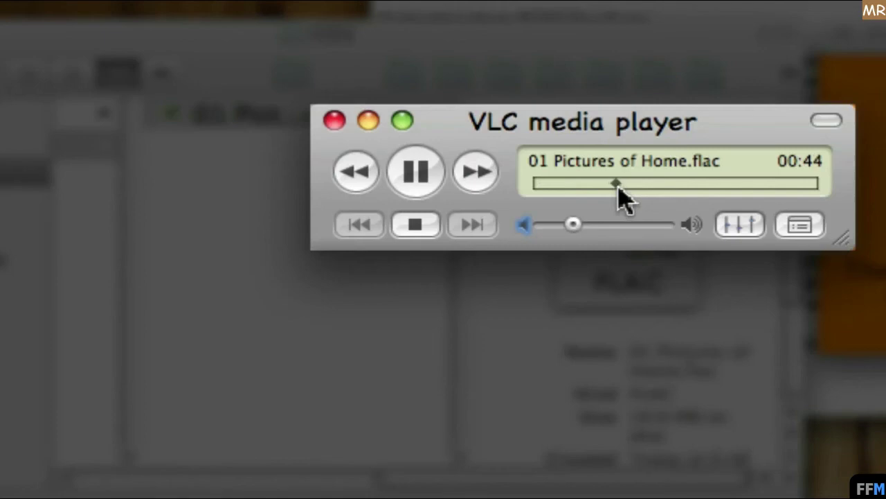